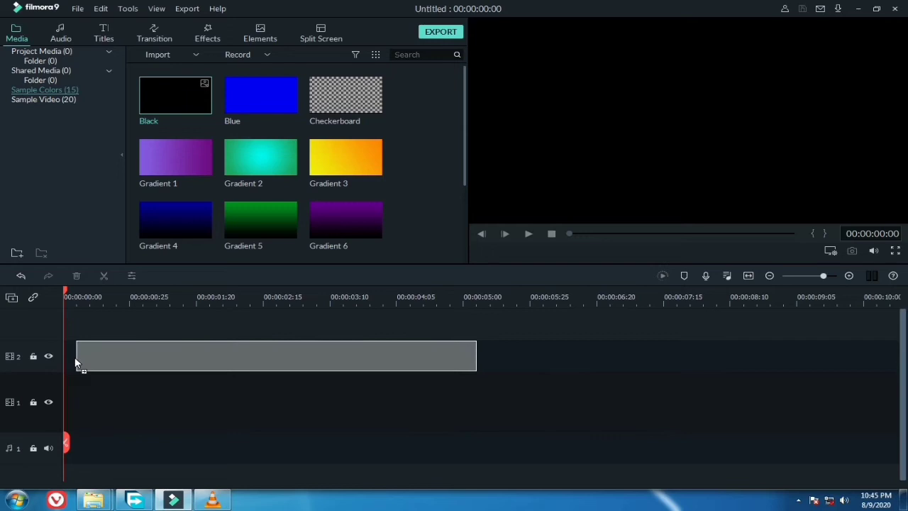
- Place the Black sample color at the start of video track 1, split it at 00:00:00:03 and delete the remainder
left_click_drag(76, 358, 66, 396)
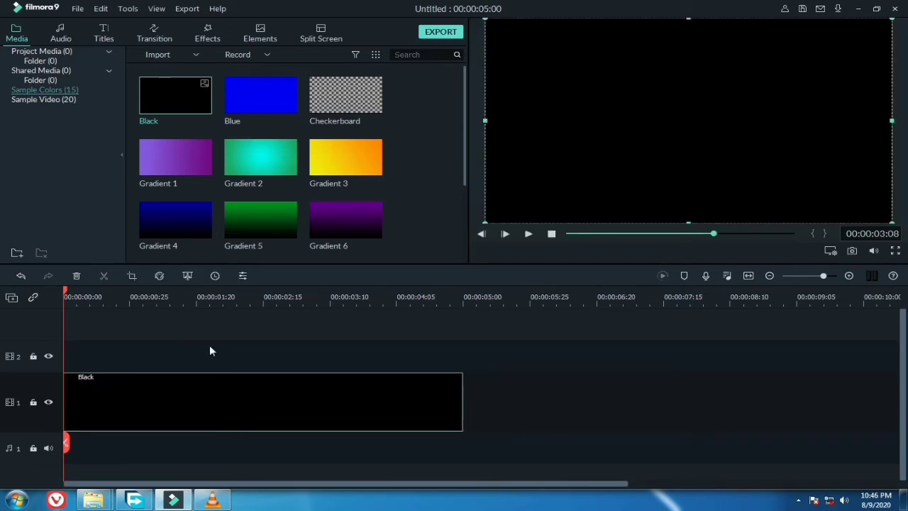
left_click(748, 276)
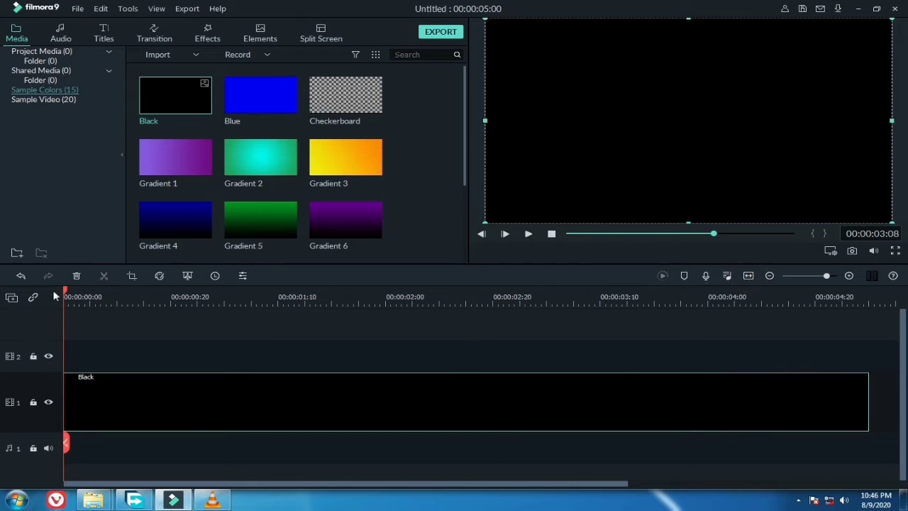
left_click_drag(64, 293, 80, 299)
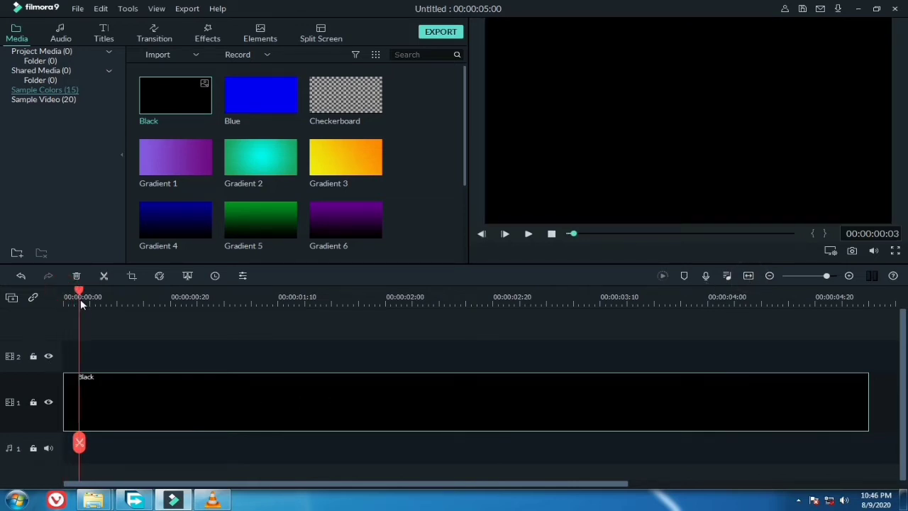
left_click(80, 443)
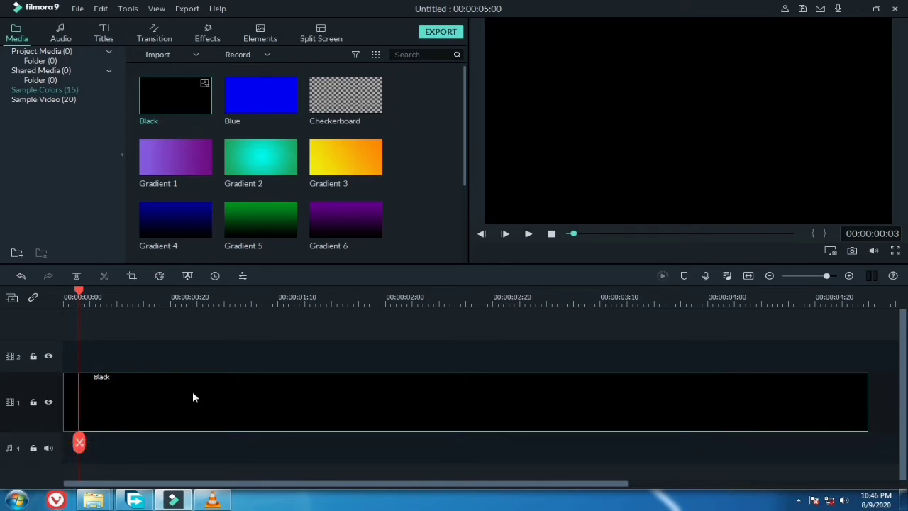
right_click(303, 387)
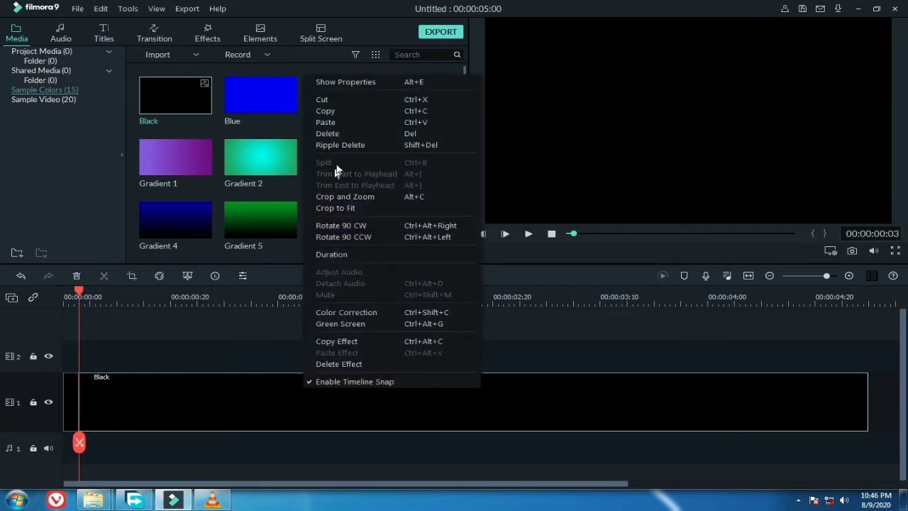
left_click(327, 133)
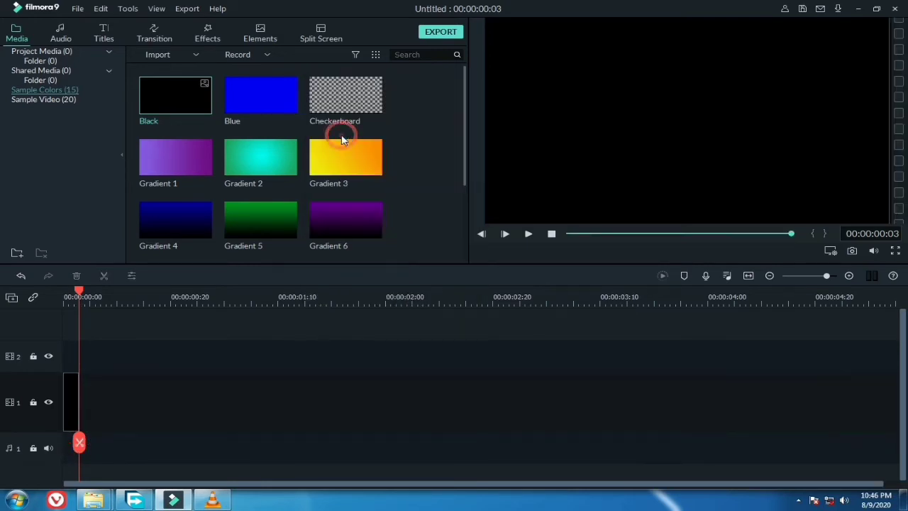
- Copy the short black clip and paste it on track 1 at 00:00:00:05 and 00:00:00:10
right_click(71, 408)
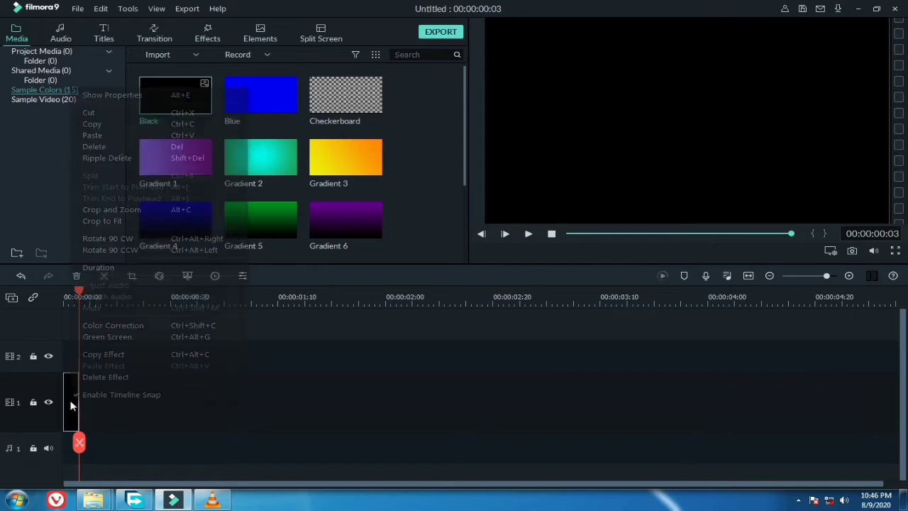
left_click(104, 127)
left_click(89, 298)
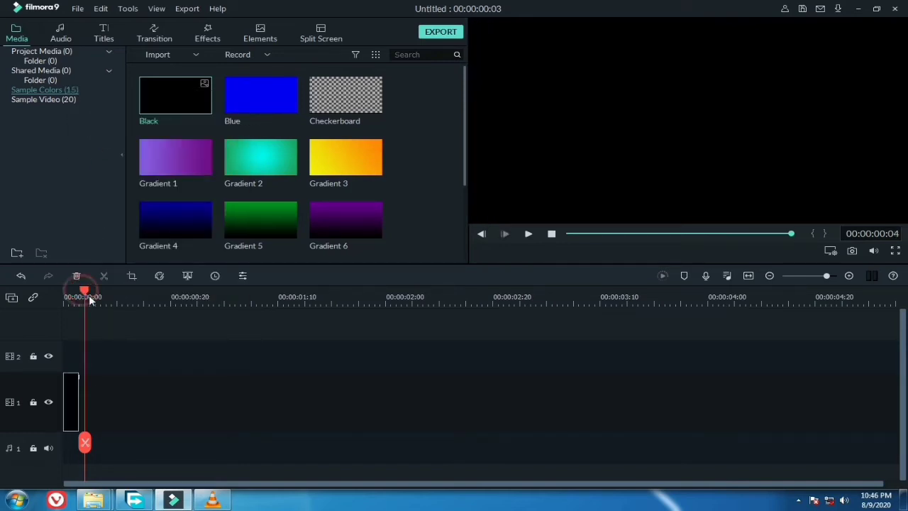
left_click_drag(89, 299, 94, 301)
right_click(101, 398)
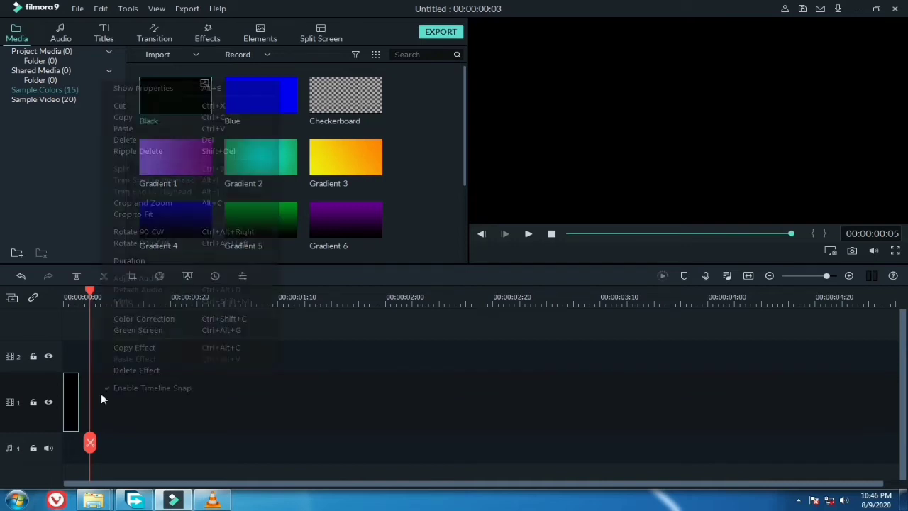
left_click(132, 127)
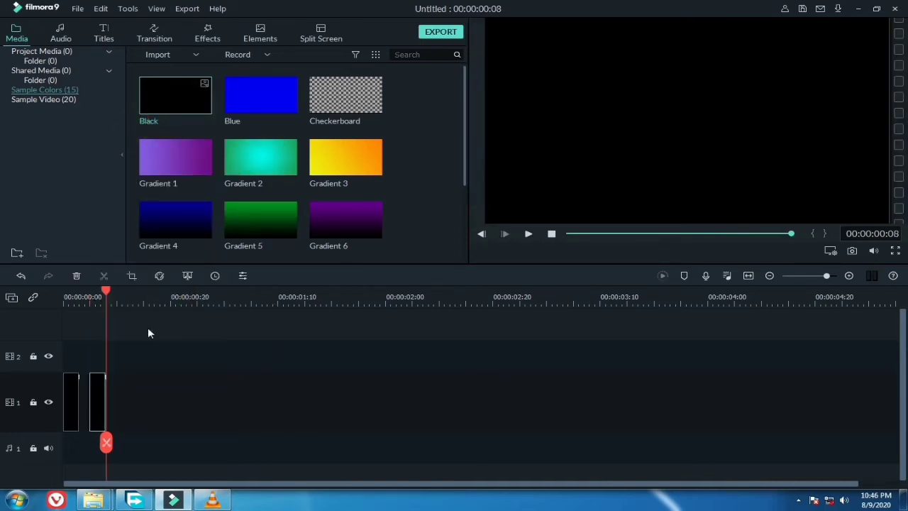
left_click_drag(107, 295, 112, 298)
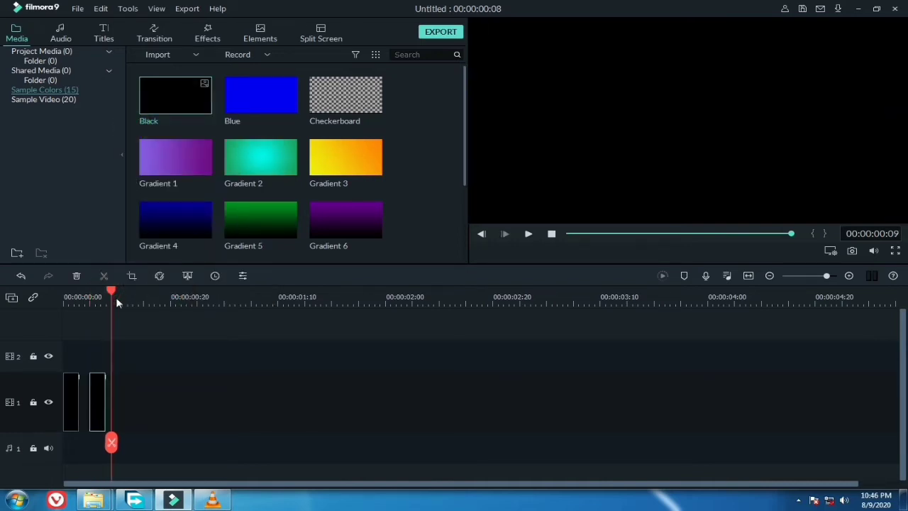
left_click(116, 299)
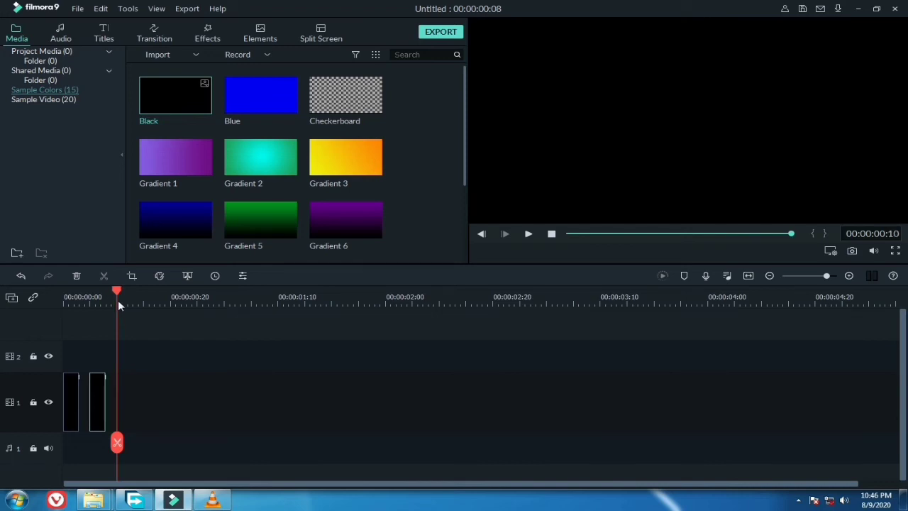
right_click(125, 398)
left_click(161, 136)
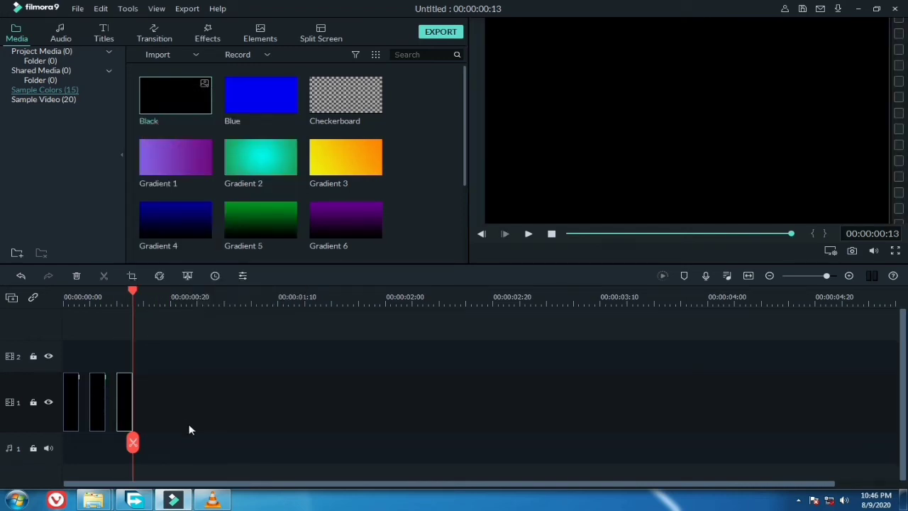
- Copy all three black clips together and paste them on track 1 at 00:00:00:14
right_click(68, 405)
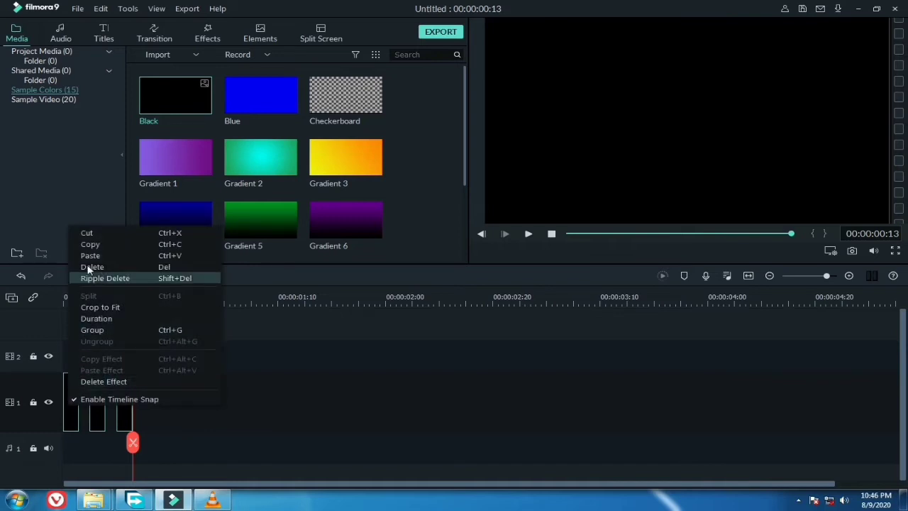
left_click(97, 244)
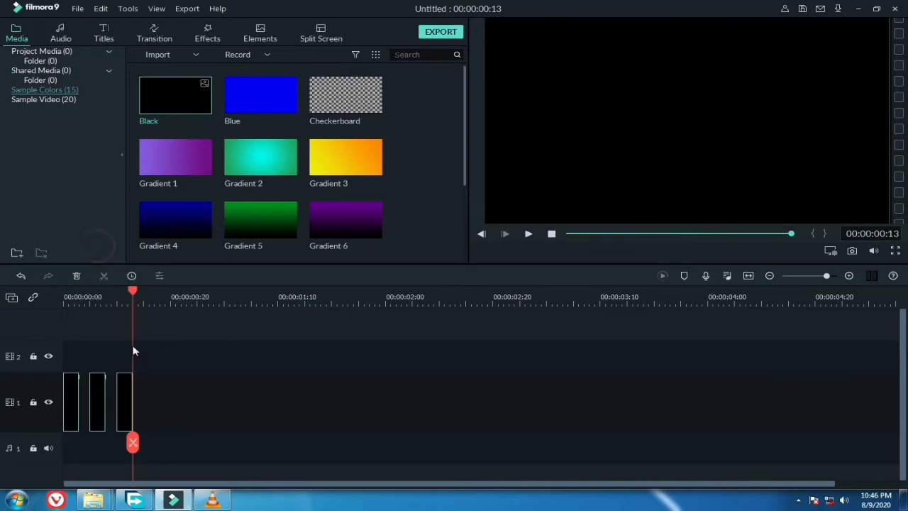
left_click(137, 297)
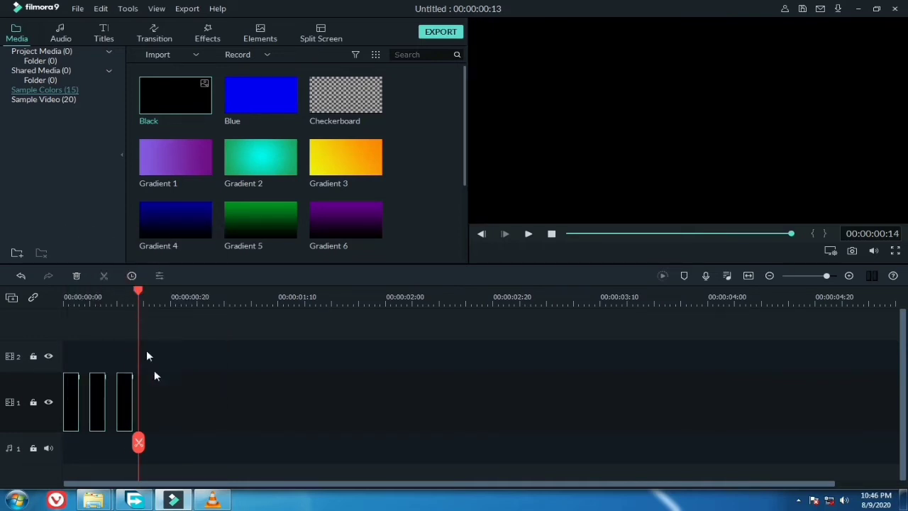
right_click(165, 394)
left_click(189, 251)
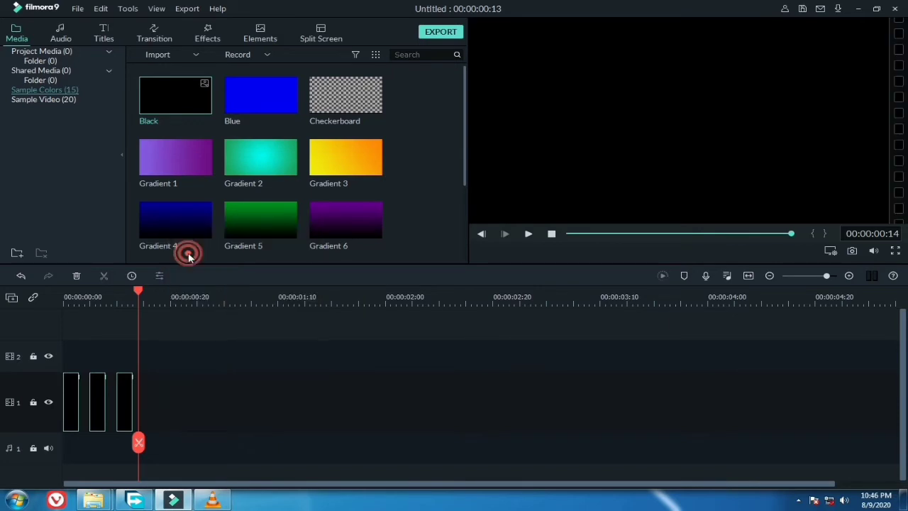
- Paste the set of three black clips twice more, at 00:00:00:28 and 00:00:01:12
left_click(214, 296)
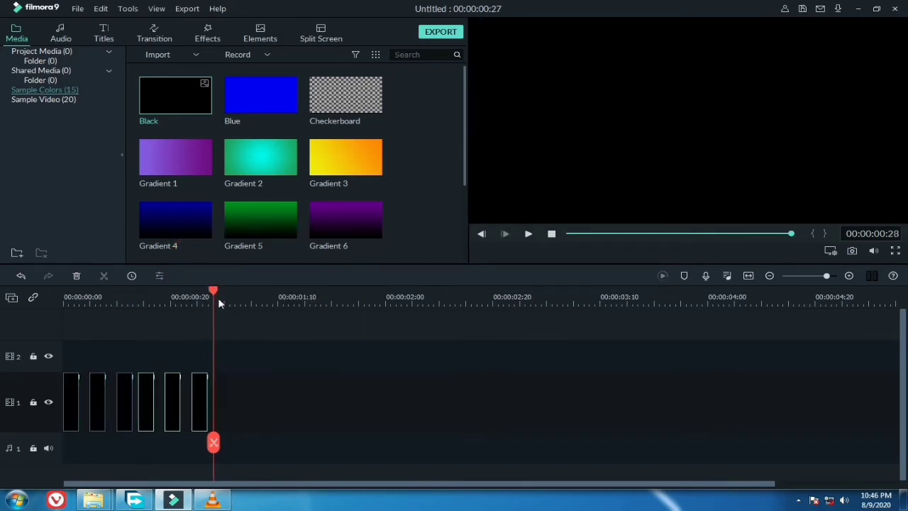
right_click(248, 391)
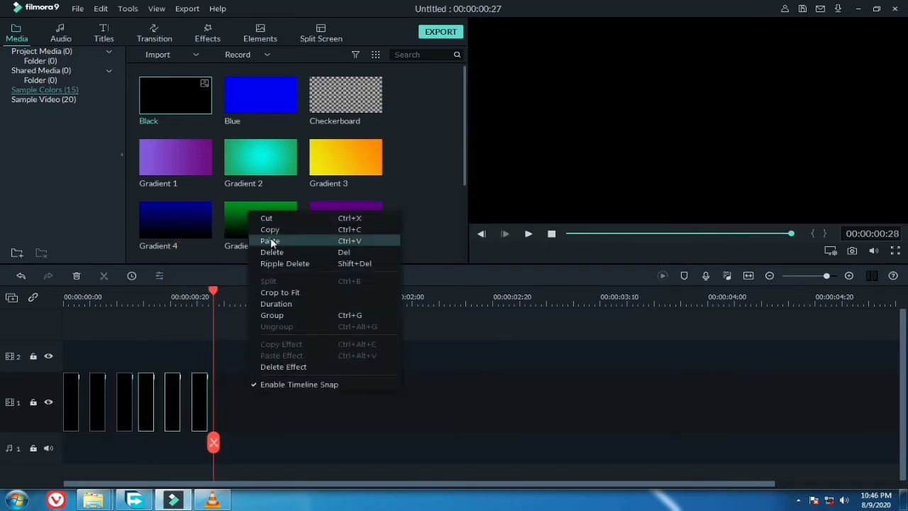
left_click(271, 241)
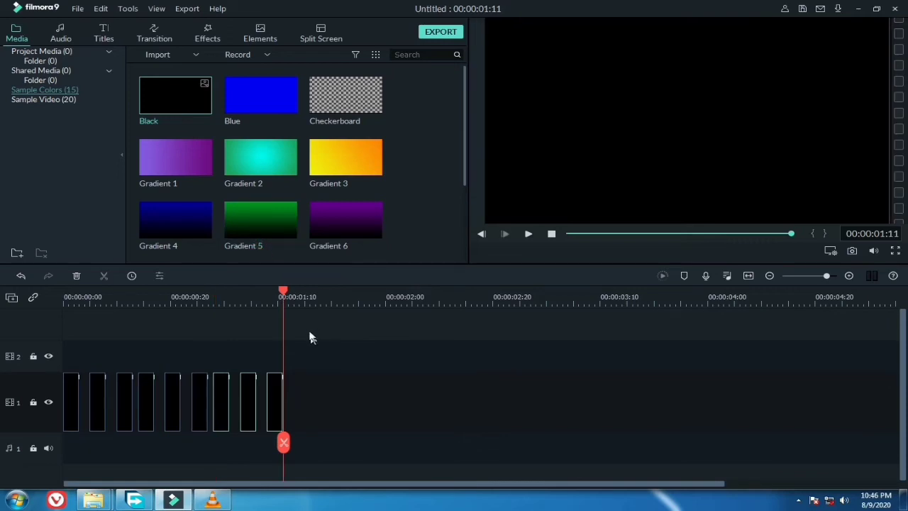
left_click(290, 298)
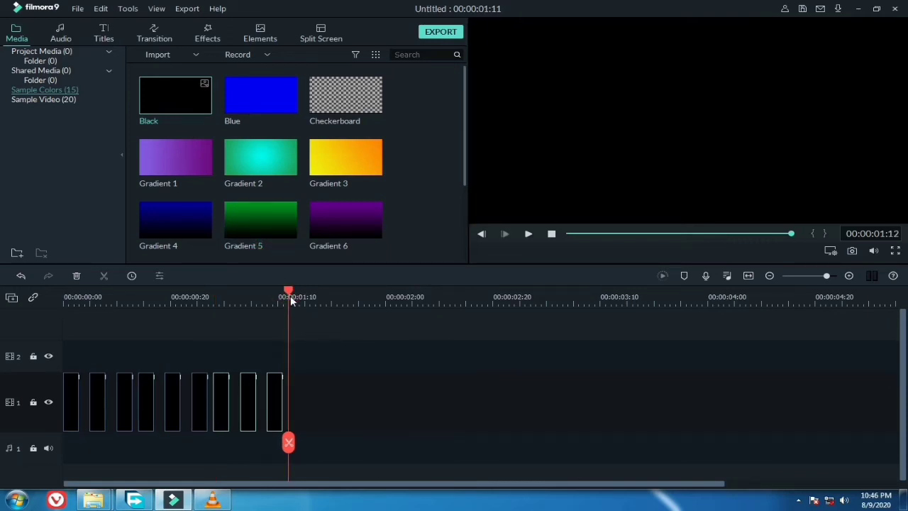
right_click(337, 377)
left_click(352, 241)
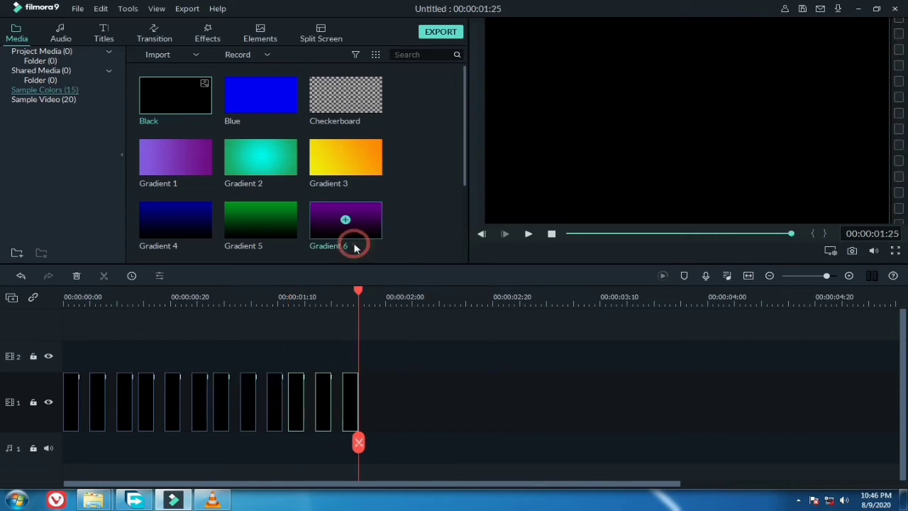
left_click(443, 415)
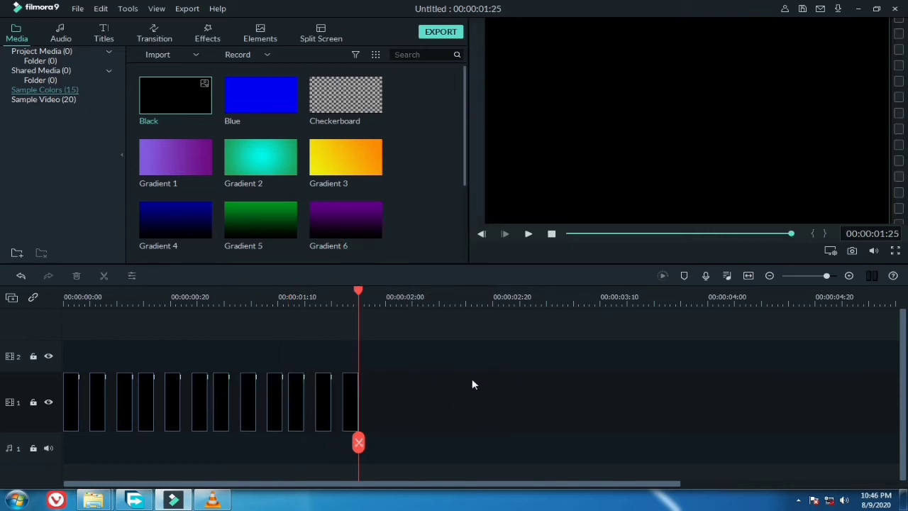
- Select all the black clips on track 1 and move them together up to video track 2
left_click_drag(415, 383, 67, 426)
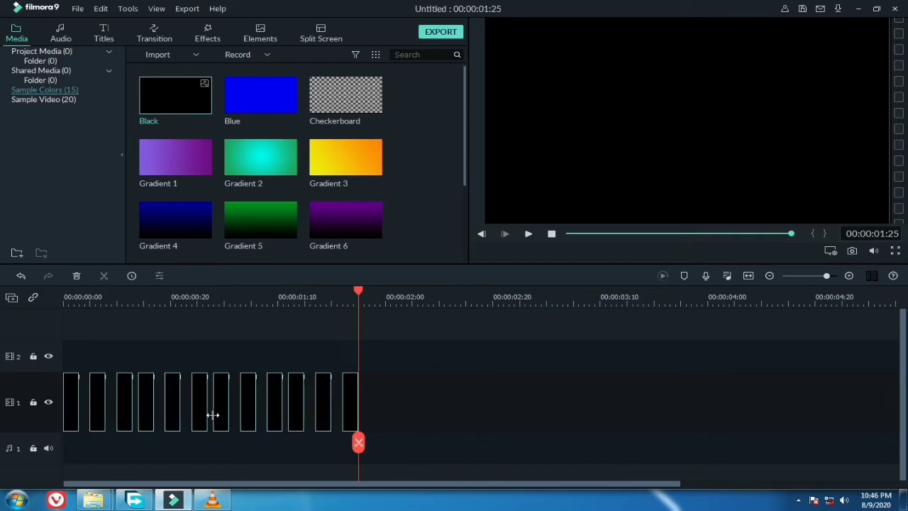
left_click_drag(199, 417, 201, 360)
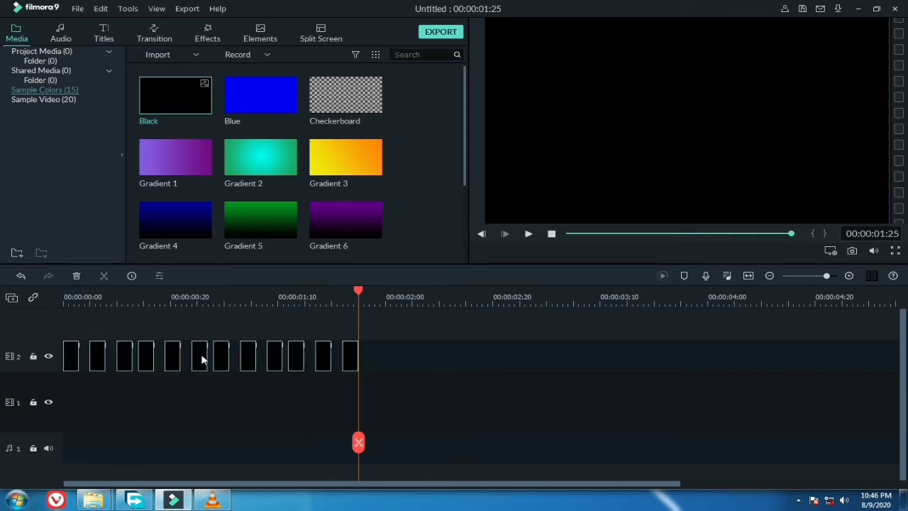
left_click(423, 397)
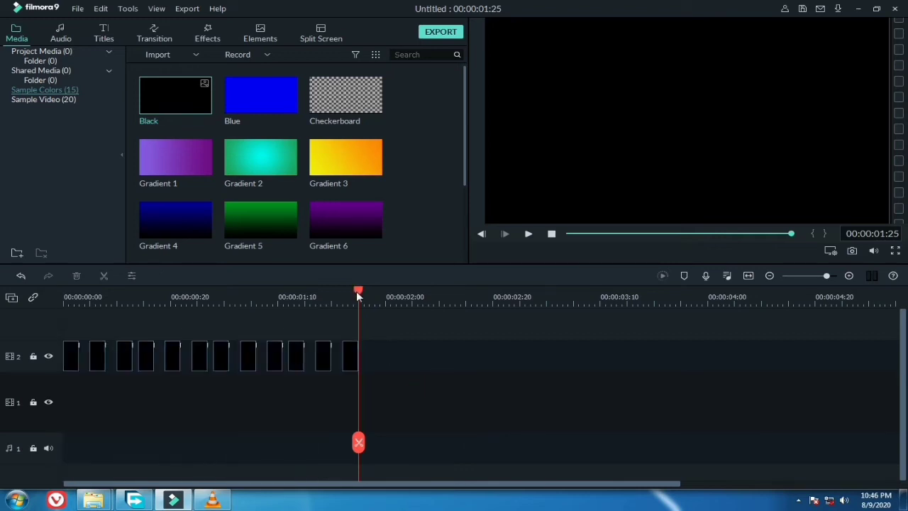
- Return the playhead to the beginning and add the Default Title at the start of video track 1
left_click_drag(358, 291, 27, 371)
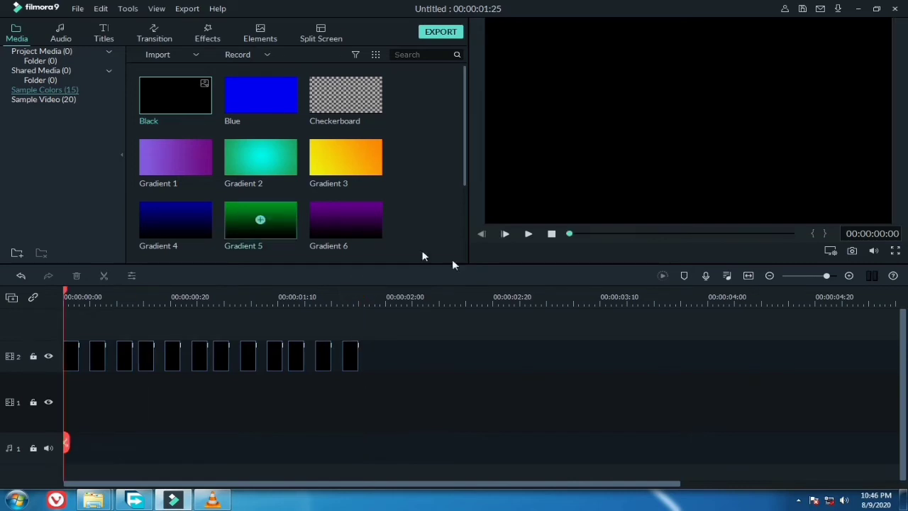
left_click(493, 406)
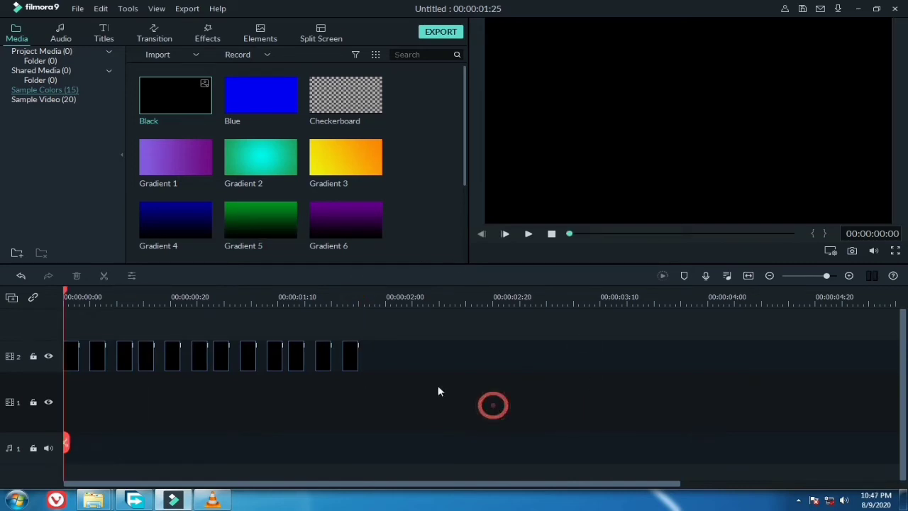
left_click(107, 33)
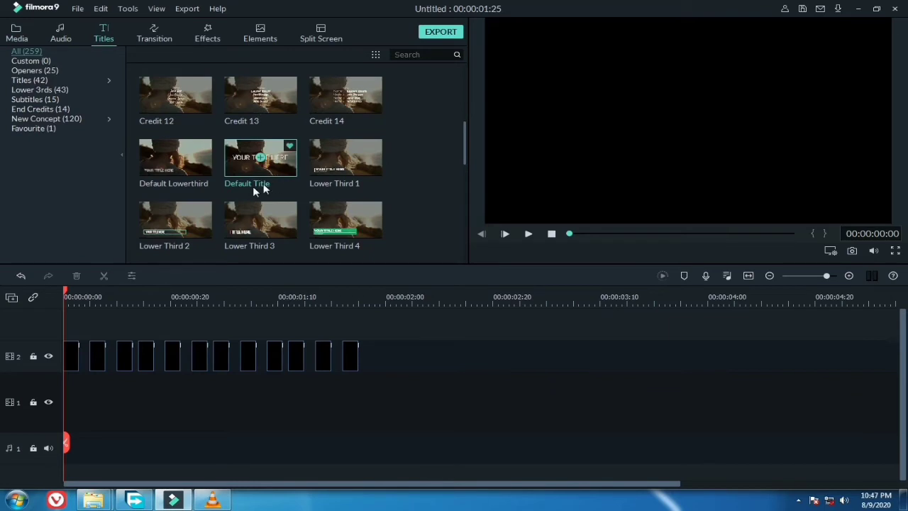
left_click_drag(279, 170, 64, 391)
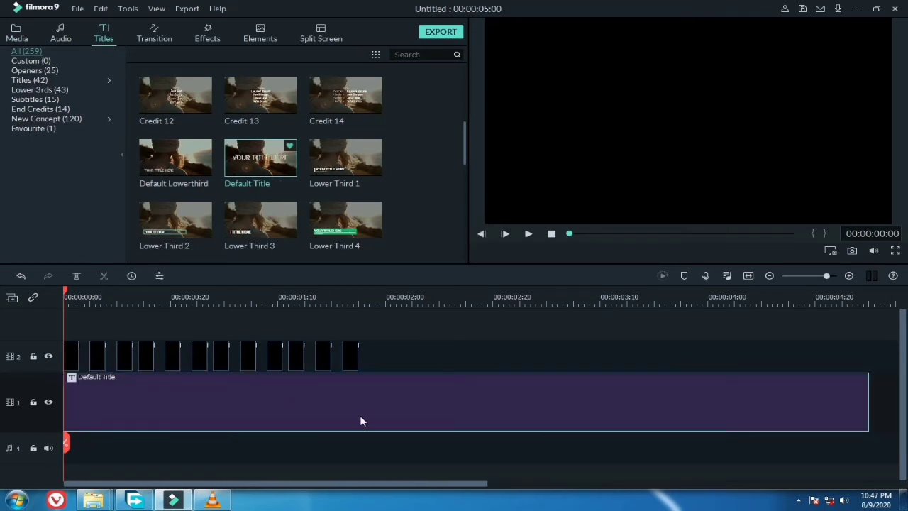
- Open the Default Title clip for advanced text editing and replace its placeholder text with "FLICKER"
double_click(270, 395)
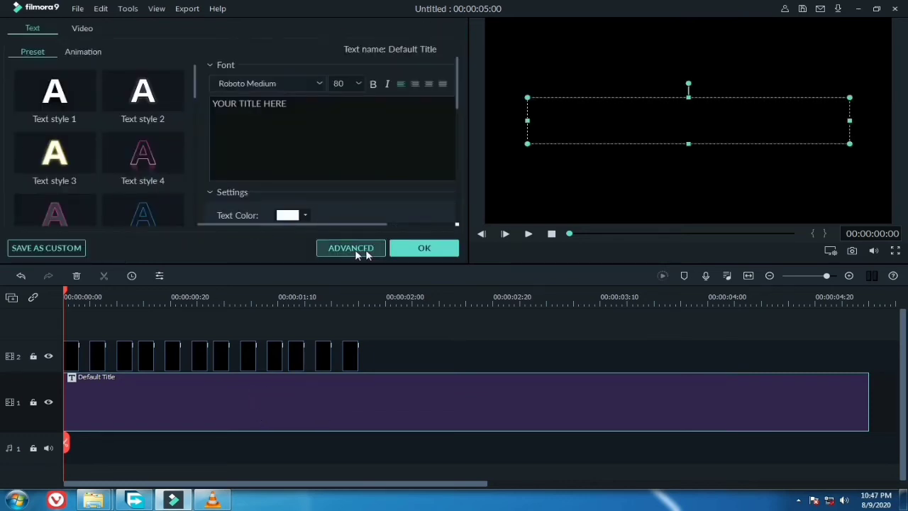
left_click(340, 249)
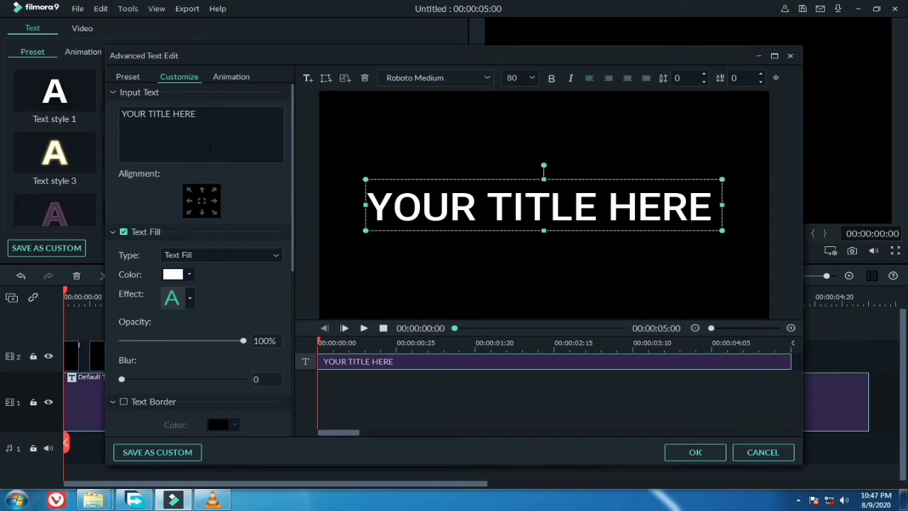
left_click(234, 128)
key("BackSpace")
key("BackSpace")
key("BackSpace")
key("BackSpace")
key("BackSpace")
key("BackSpace")
key("BackSpace")
key("BackSpace")
key("BackSpace")
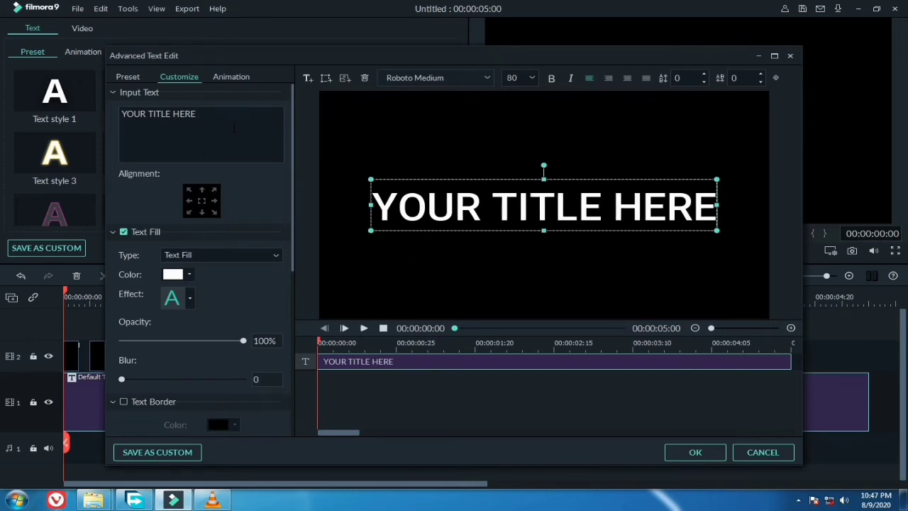
key("BackSpace")
key("BackSpace")
key("BackSpace")
key("BackSpace")
key("BackSpace")
key("BackSpace")
type("FL")
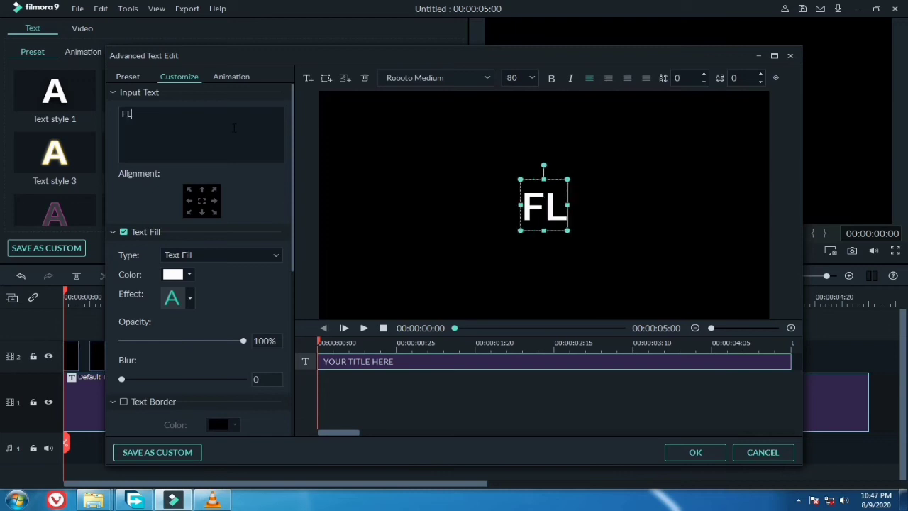
type("ICK")
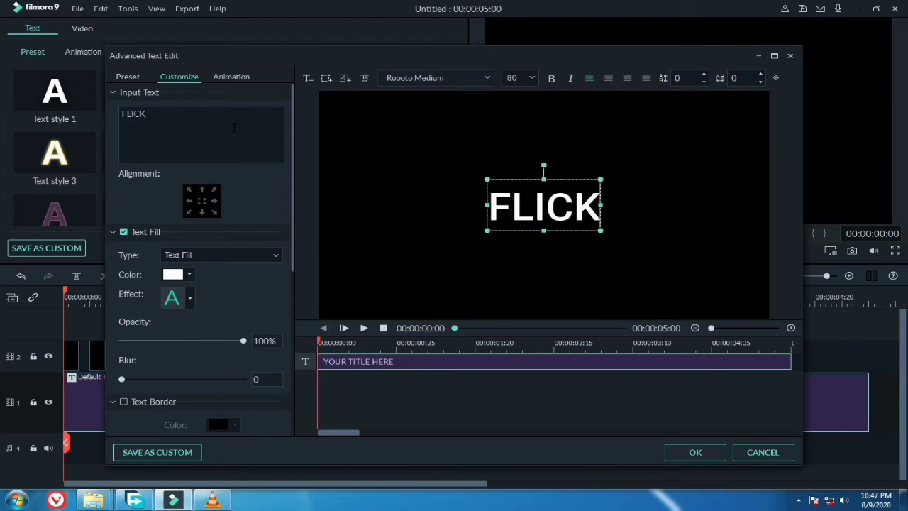
type("ER")
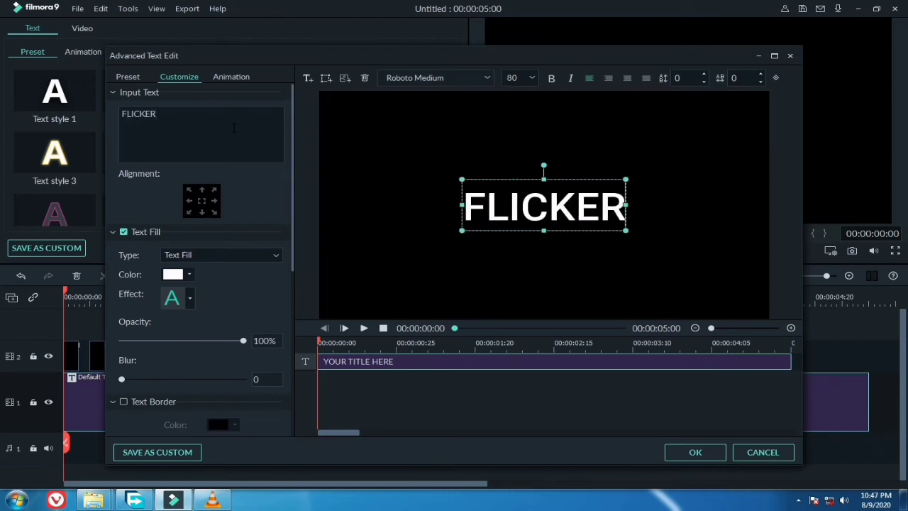
- Set the FLICKER text's font to Impact and its size to 125
left_click(471, 77)
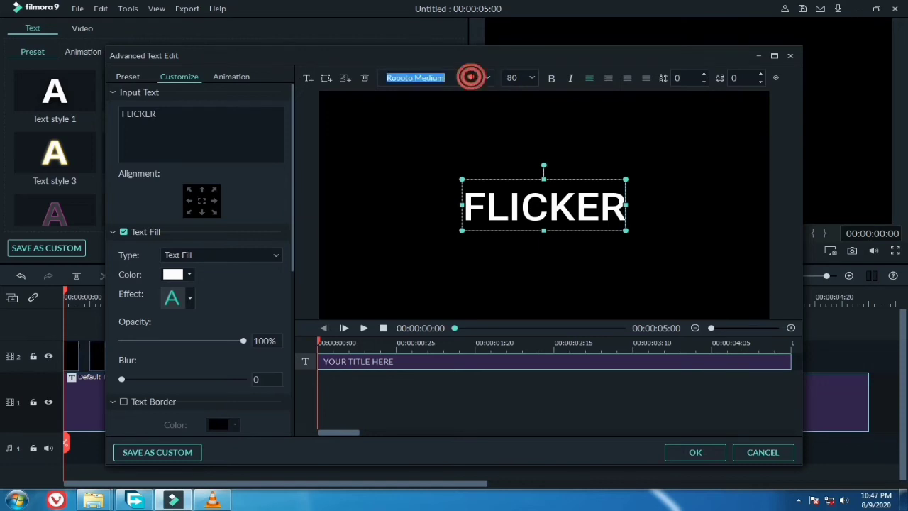
key("BackSpace")
type("IM")
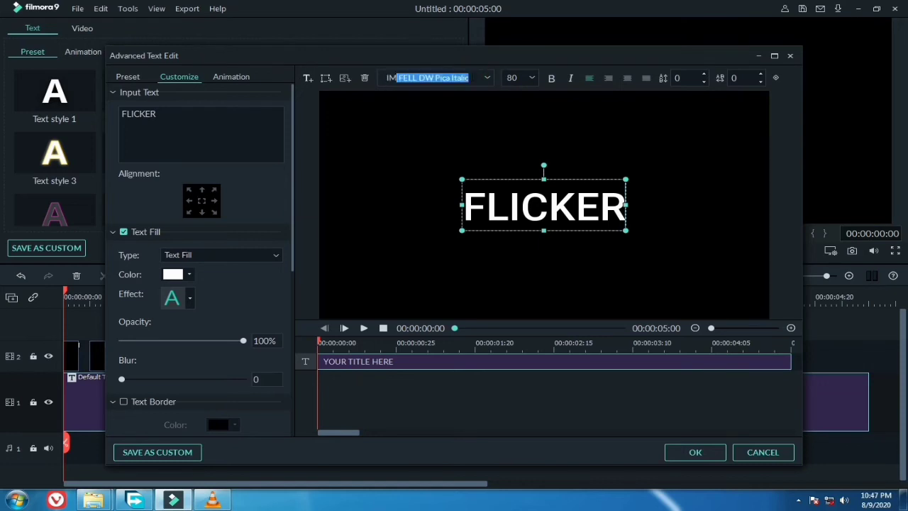
type("Pact")
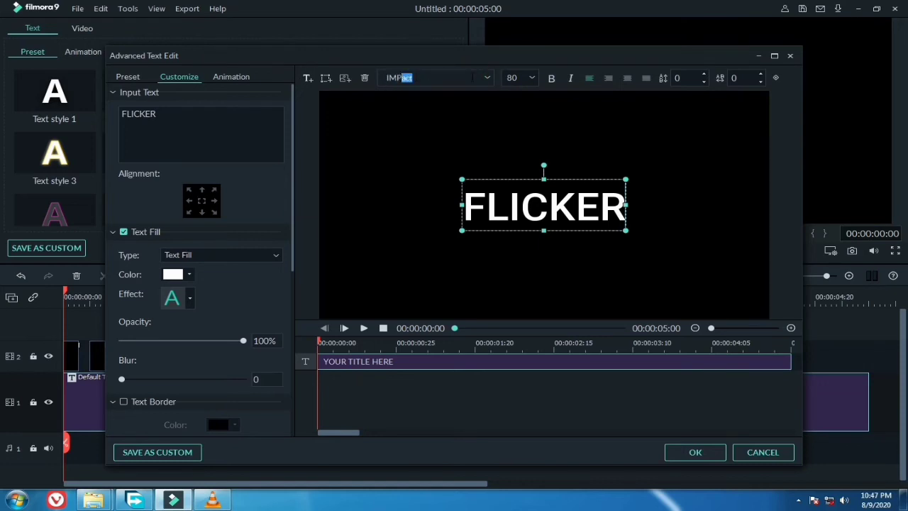
key("Return")
left_click(532, 78)
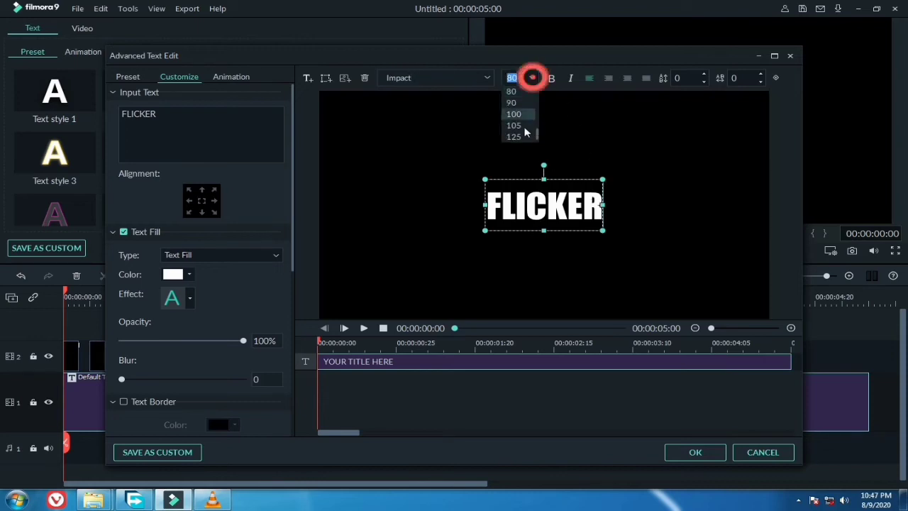
left_click(525, 125)
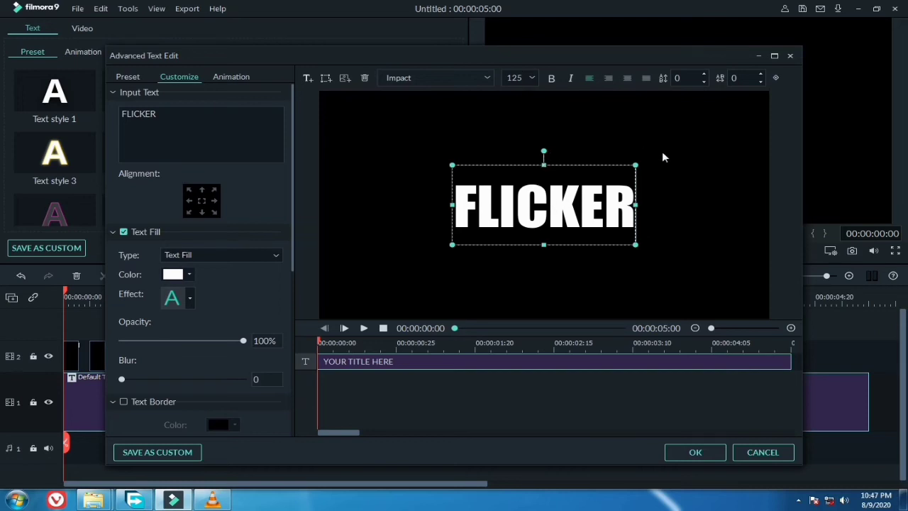
- Move the FLICKER text to the left half of the title frame, leaving room beside it
left_click(662, 158)
left_click(543, 208)
left_click_drag(543, 209, 449, 201)
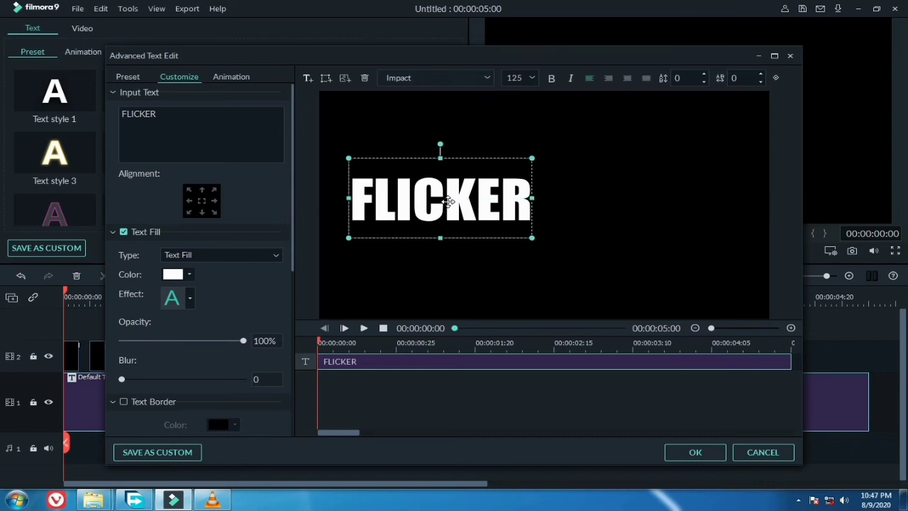
- Add a second text box to the title and replace its placeholder text with "EFFECT"
left_click(308, 78)
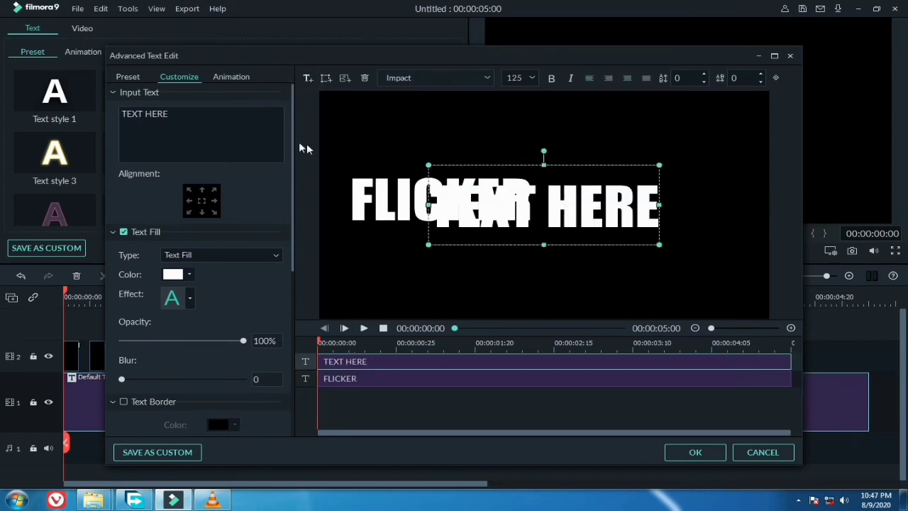
left_click(243, 128)
key("BackSpace")
key("BackSpace")
key("BackSpace")
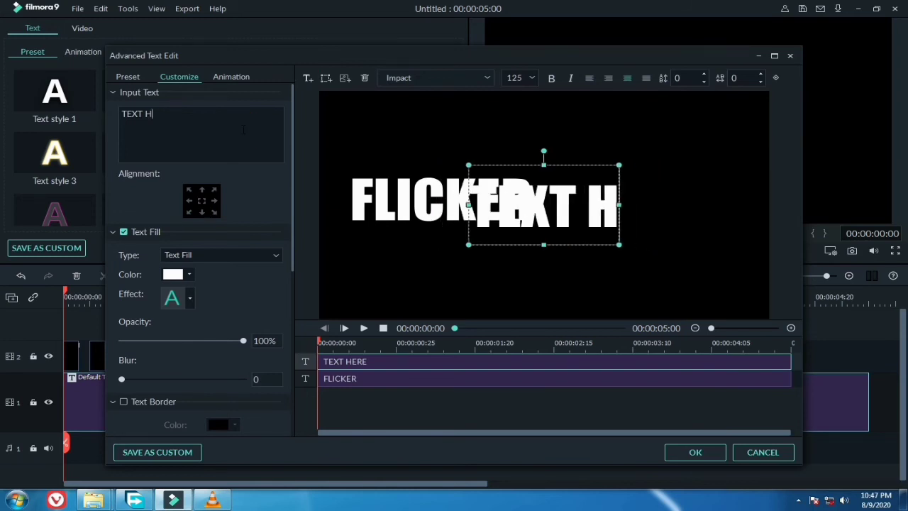
key("BackSpace")
key("BackSpace")
key("BackSpace")
key("BackSpace")
key("BackSpace")
key("BackSpace")
left_click(202, 122)
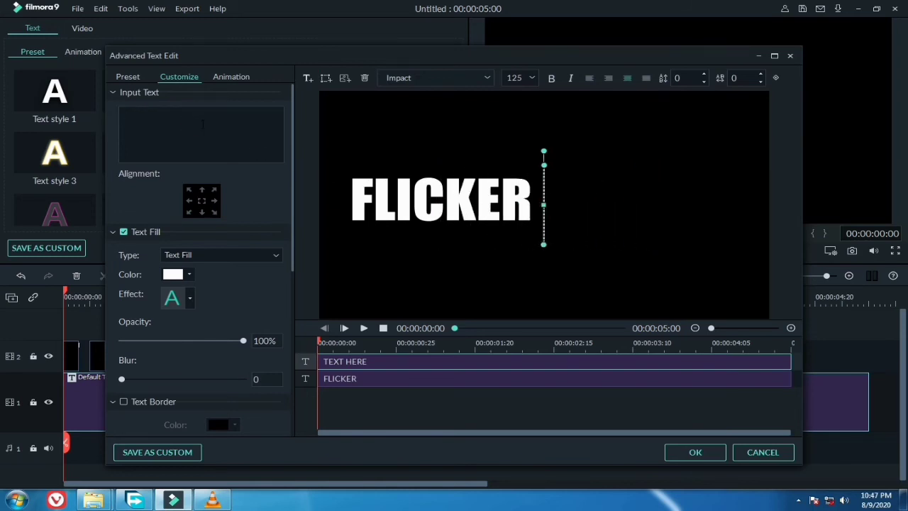
type("EF")
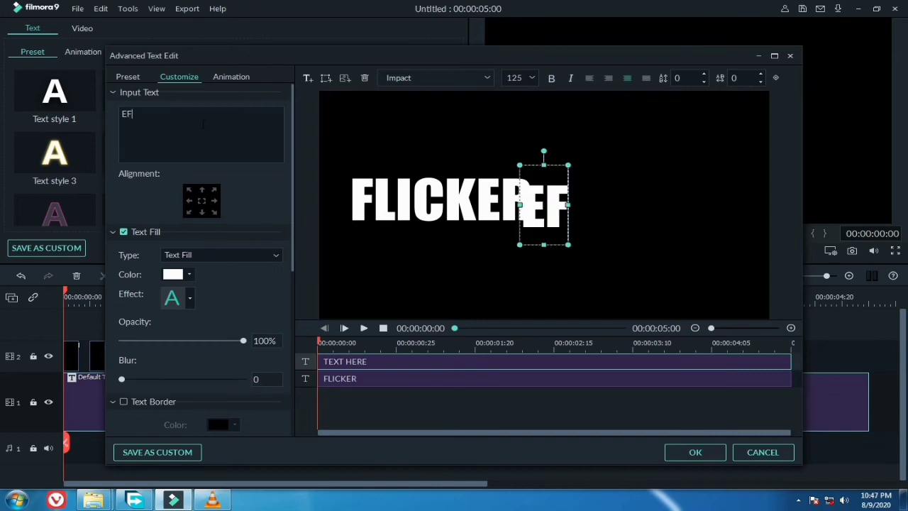
type("FECT")
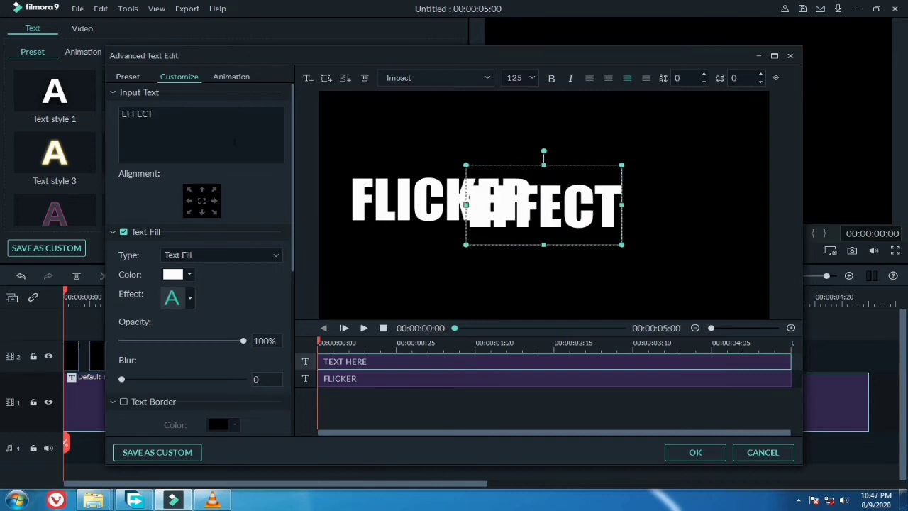
- Move the EFFECT text just to the right of FLICKER, aligned on the same line
left_click(759, 156)
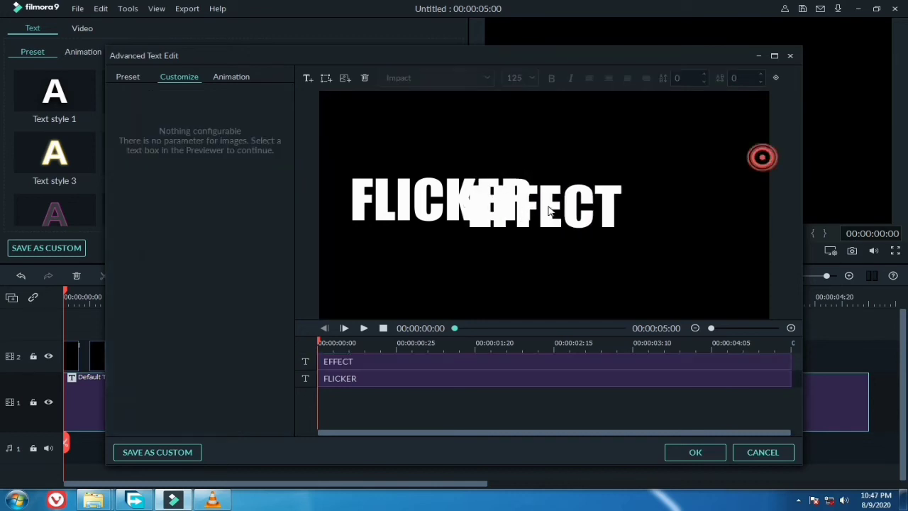
left_click(529, 206)
left_click_drag(529, 206, 603, 200)
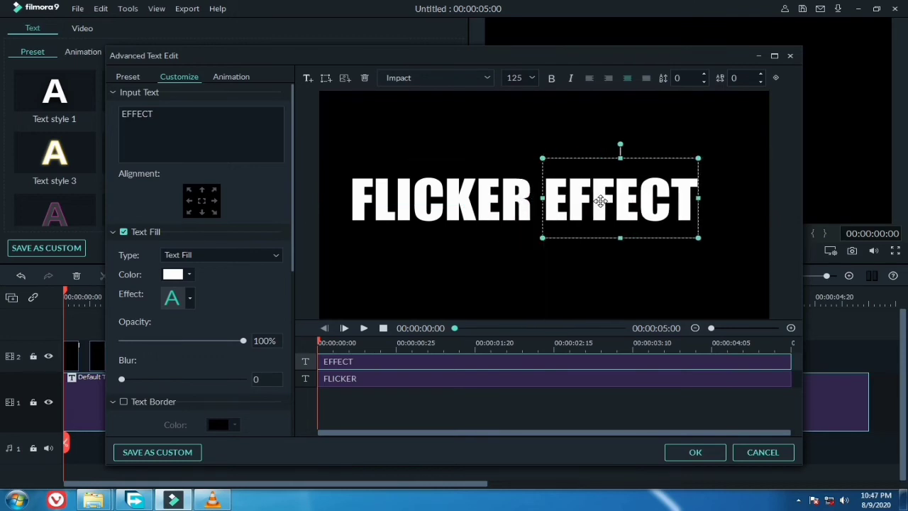
- Change the EFFECT text's fill colour to bright red and apply the advanced title edits
left_click(189, 274)
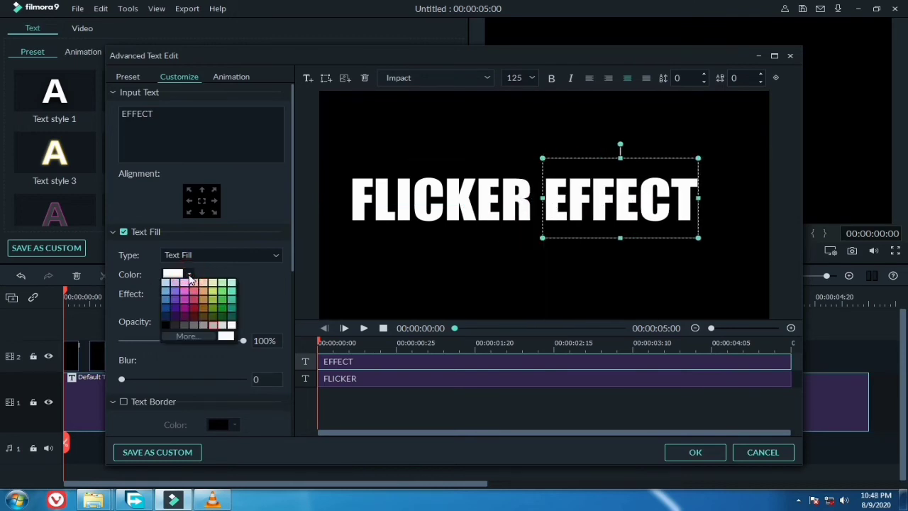
left_click(185, 335)
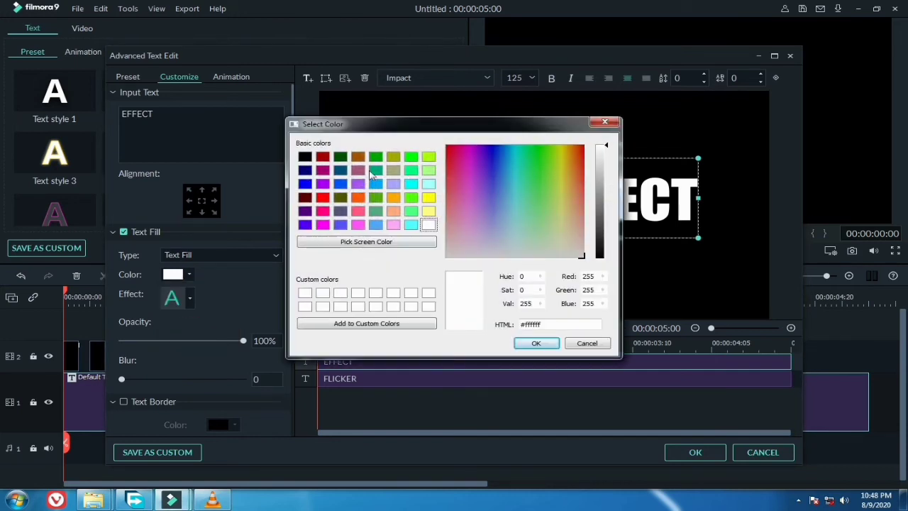
left_click(450, 146)
left_click(534, 344)
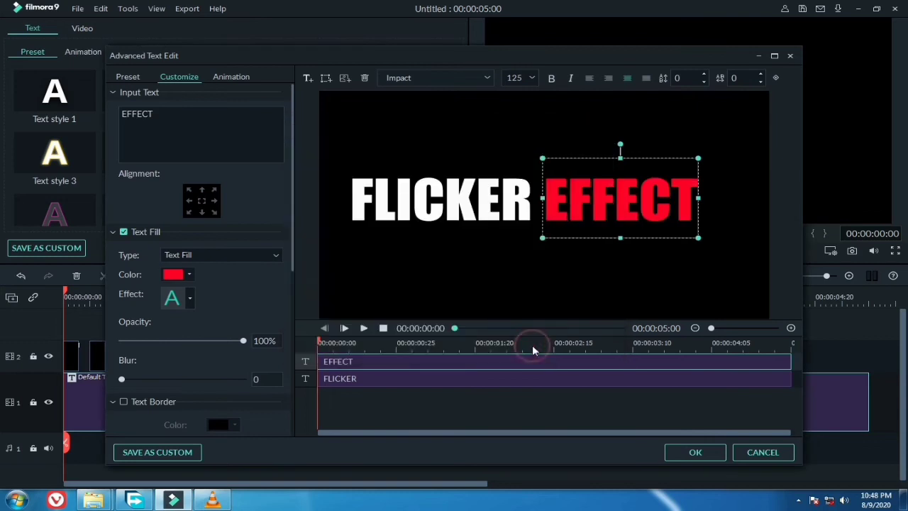
left_click(536, 273)
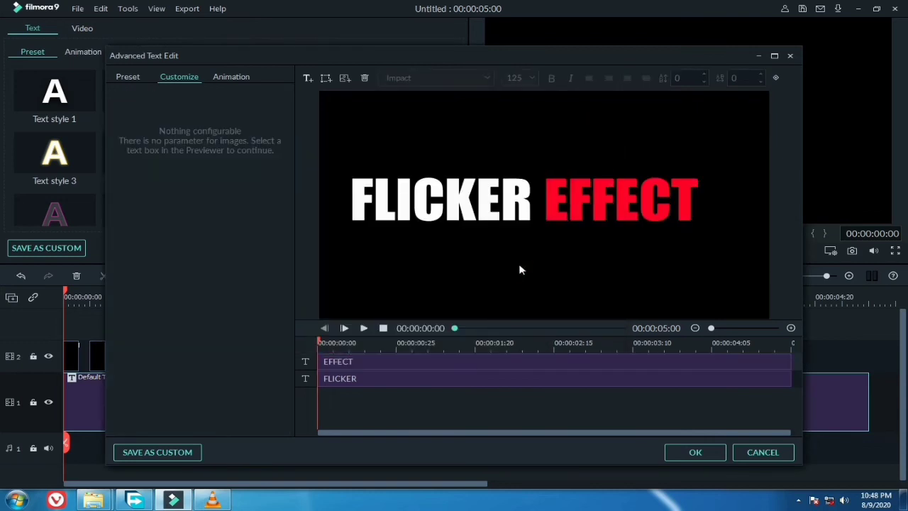
left_click(560, 195)
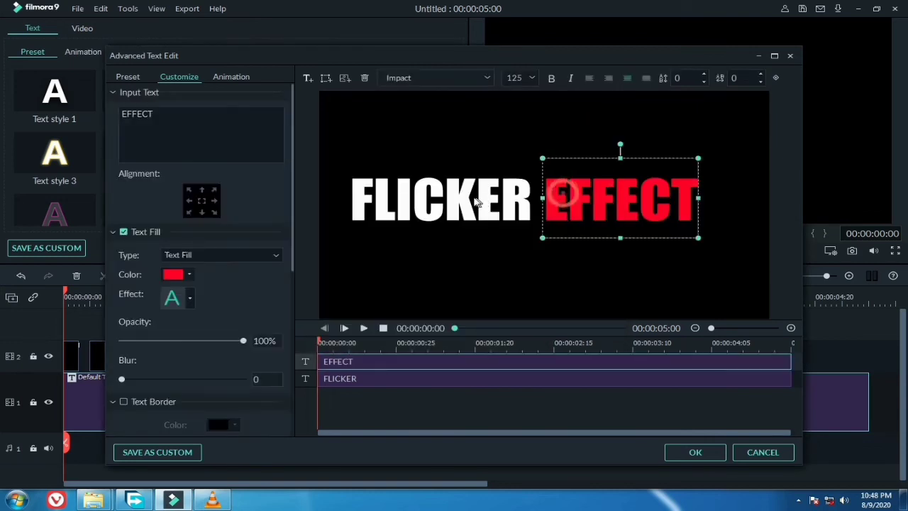
left_click(473, 199)
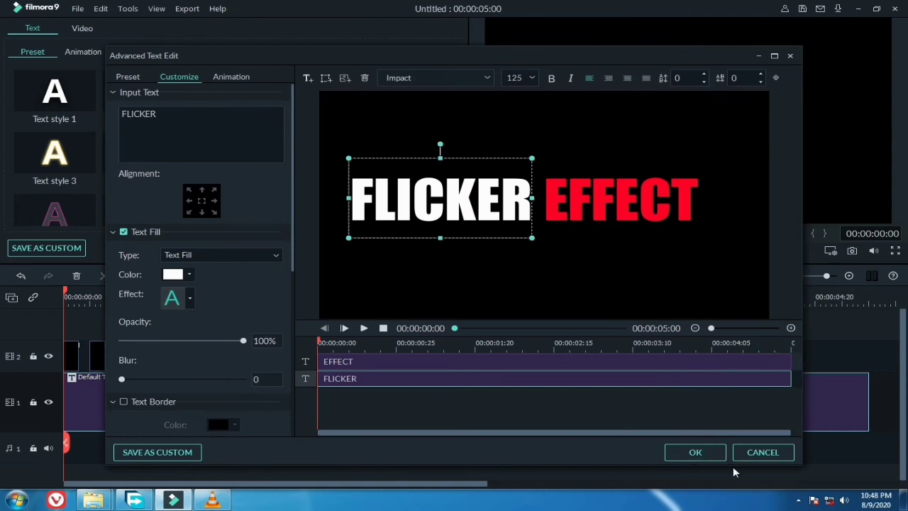
left_click(709, 454)
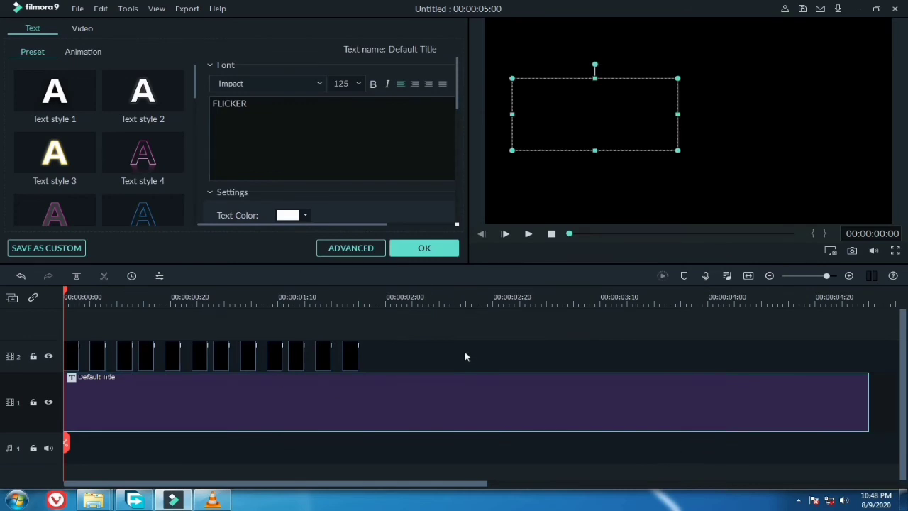
- Split the title clip at 00:00:01:27, just past the last black clip, and delete the part after the cut
left_click_drag(65, 292, 370, 343)
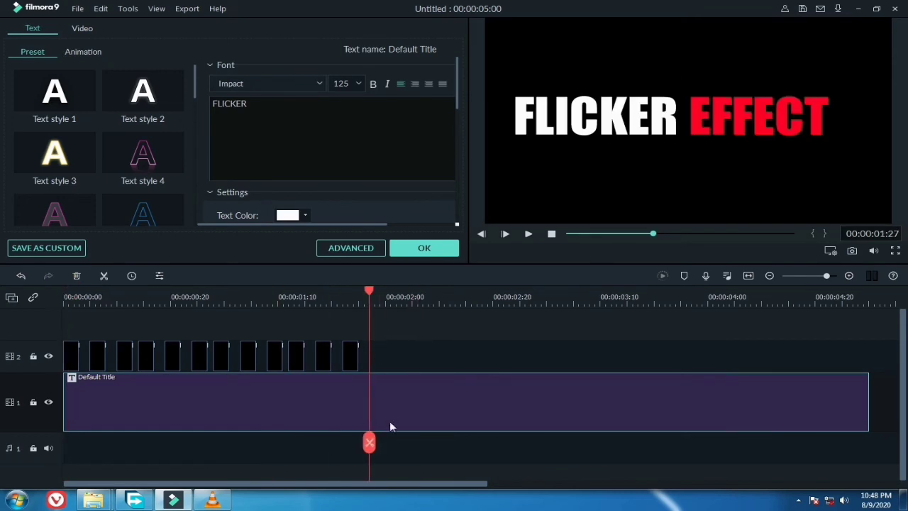
left_click(368, 445)
right_click(453, 412)
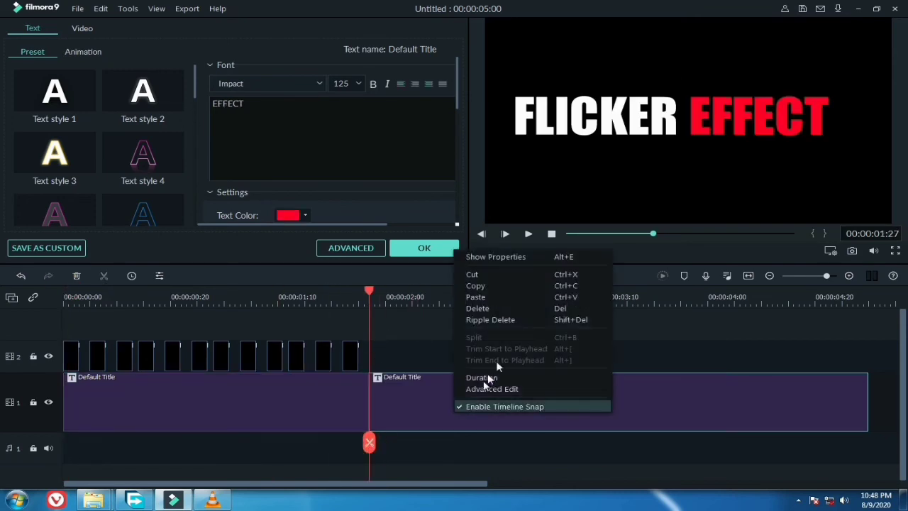
left_click(477, 308)
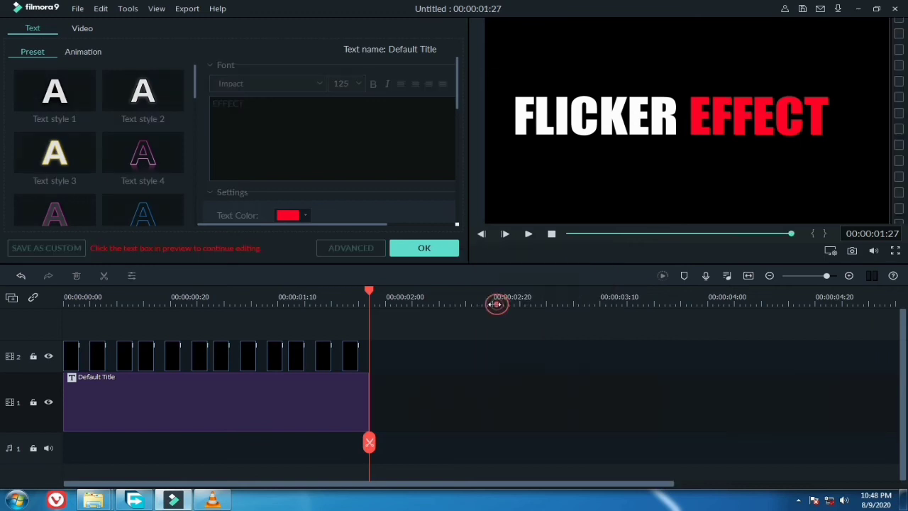
left_click(424, 247)
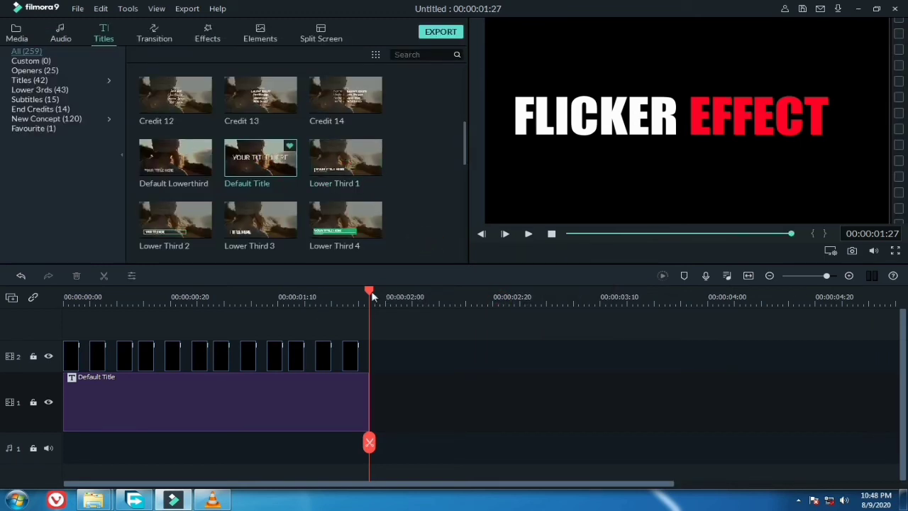
- Play the timeline from the beginning twice to check the flickering title
left_click_drag(369, 291, 343, 292)
left_click_drag(205, 319, 39, 331)
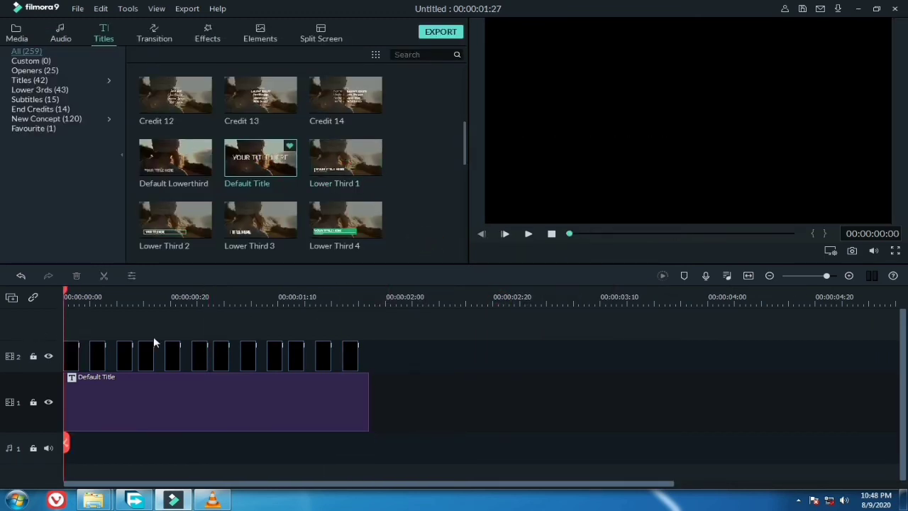
key("space")
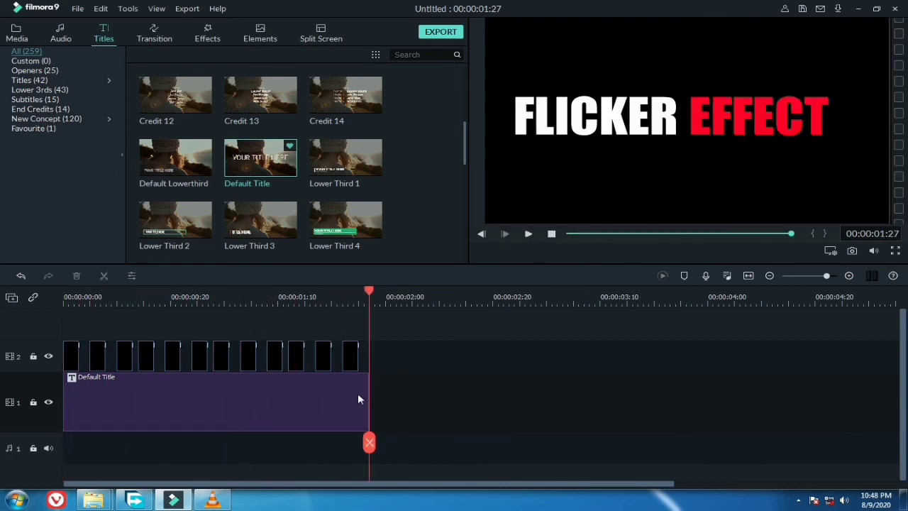
left_click_drag(367, 288, 6, 368)
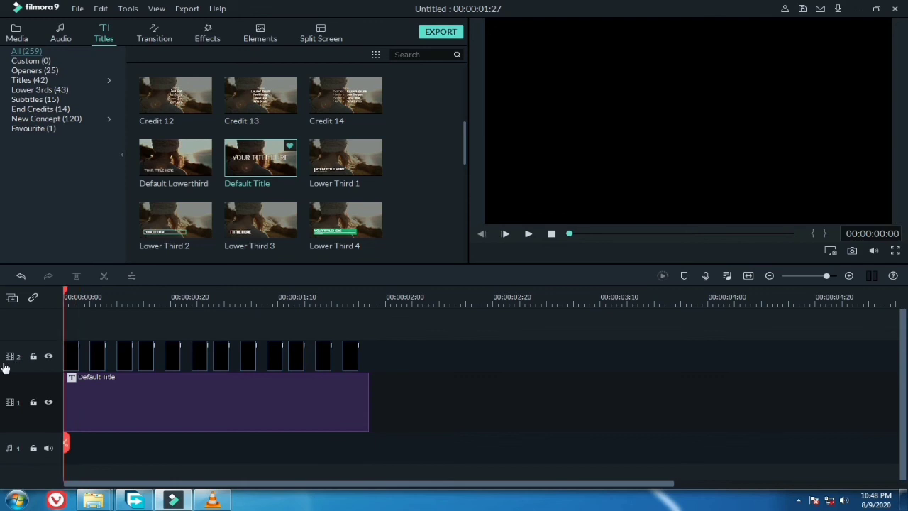
key("space")
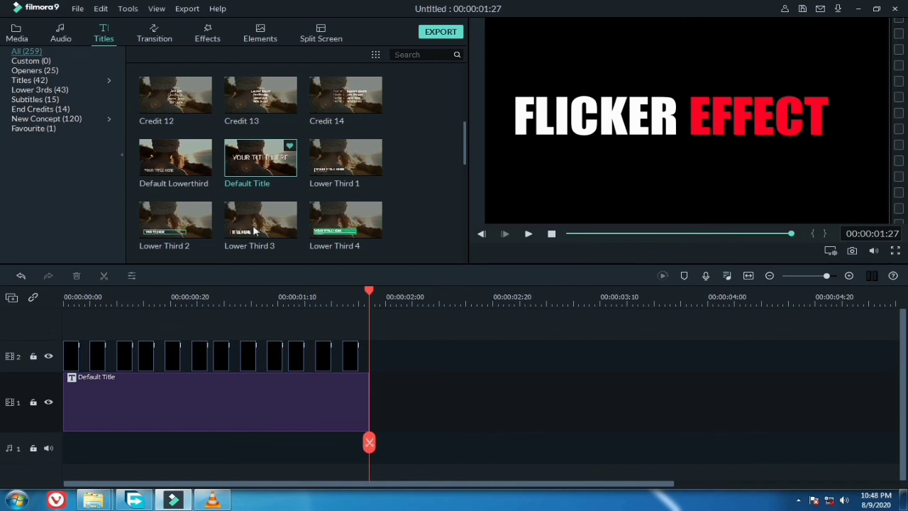
- Export the project to E:/ as an MP4 file named My Video, dismissing the connection notice
left_click(435, 34)
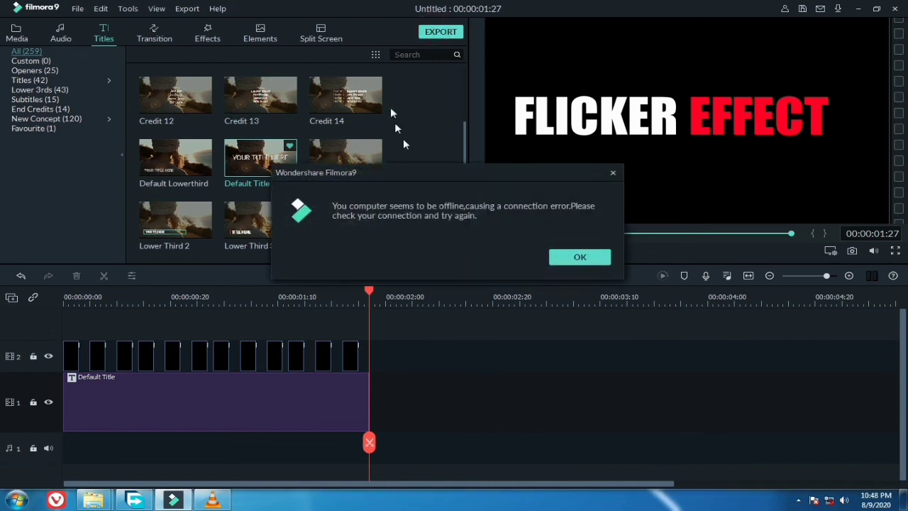
left_click(611, 171)
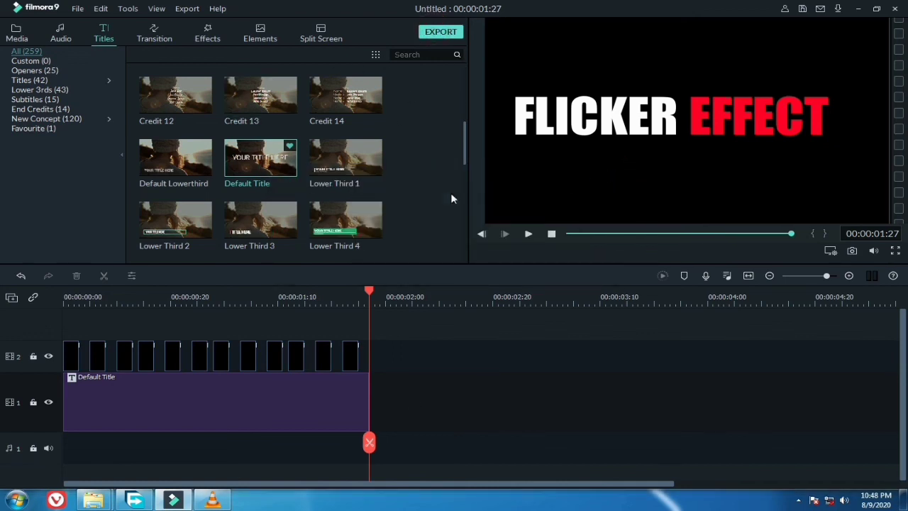
left_click(691, 347)
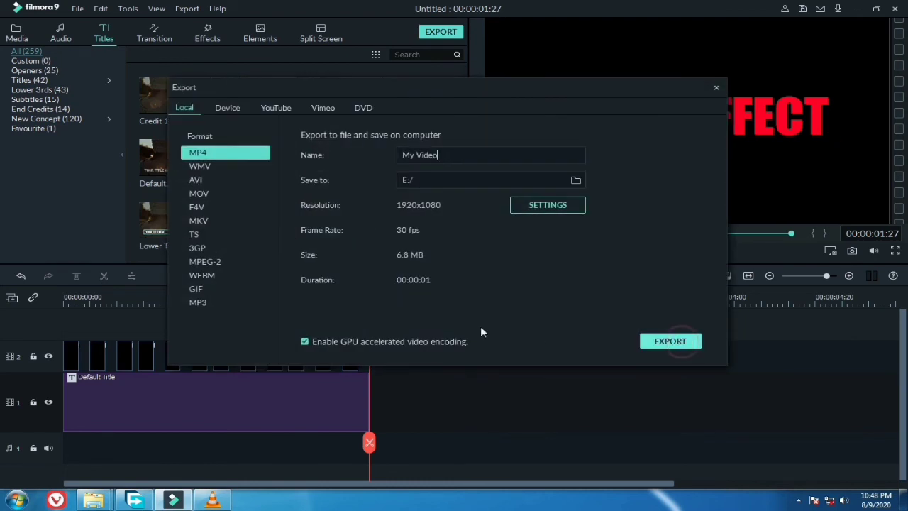